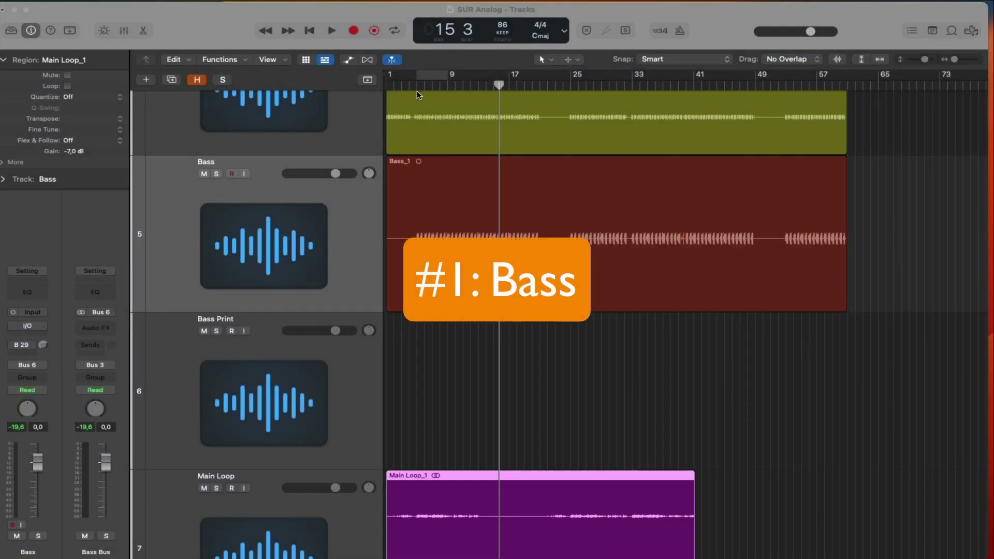
Play the song from bar 5 and select the Bass_1 region
click(419, 86)
key(space)
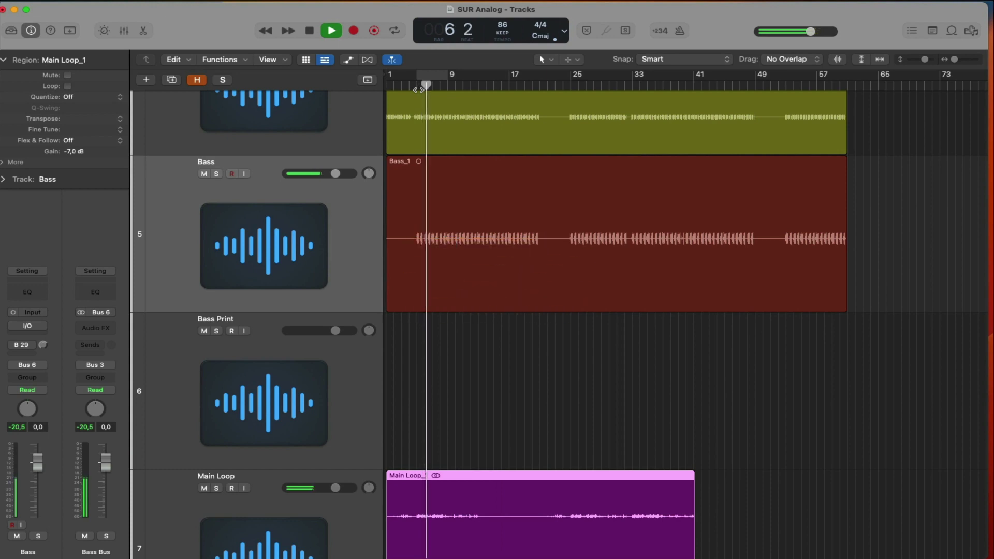
click(313, 209)
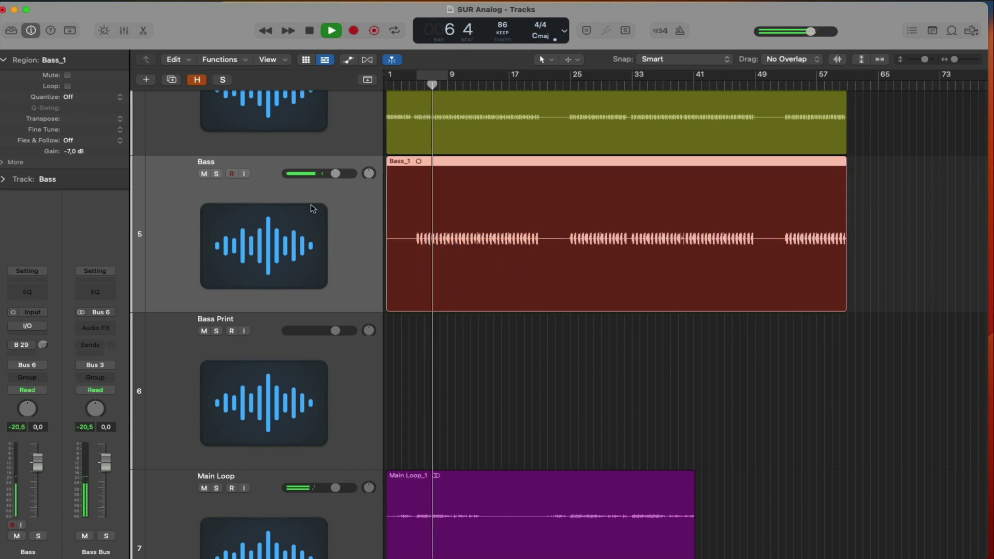
key(space)
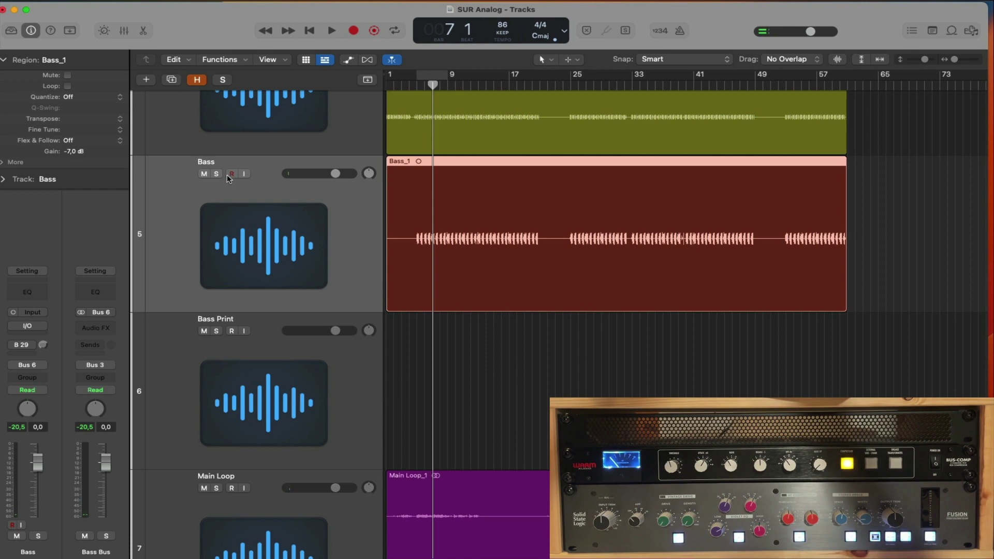
Solo the Bass track and play it back from bar 5
click(217, 174)
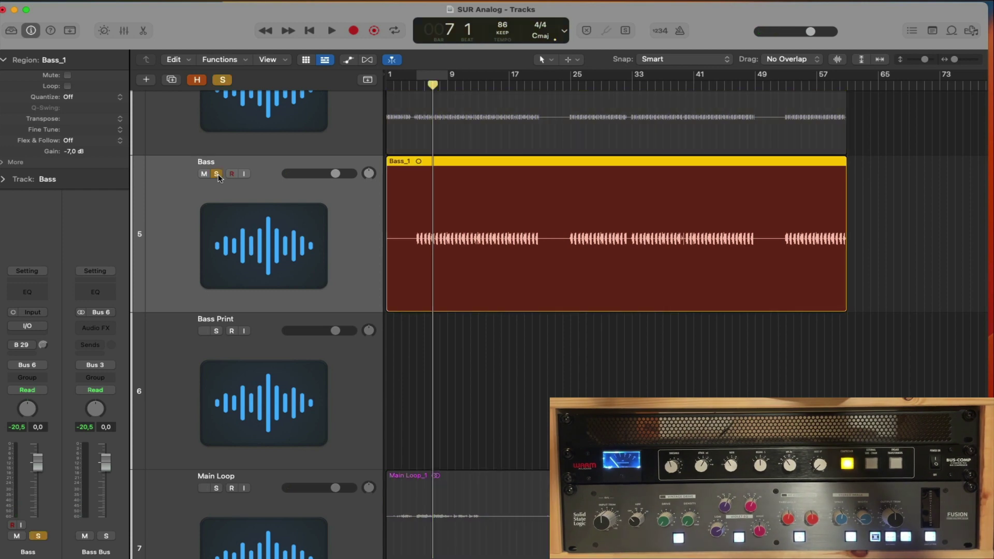
key(space)
key(space)
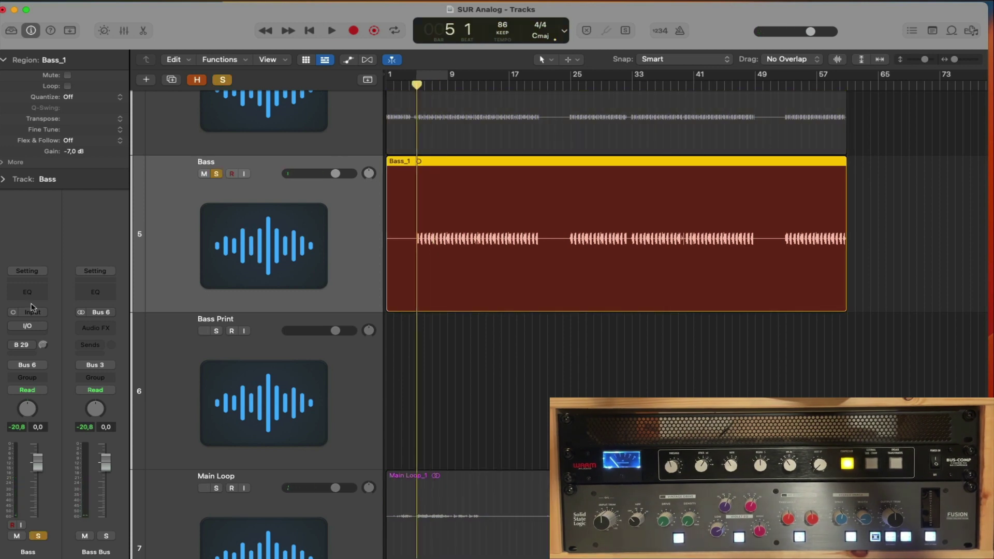
key(space)
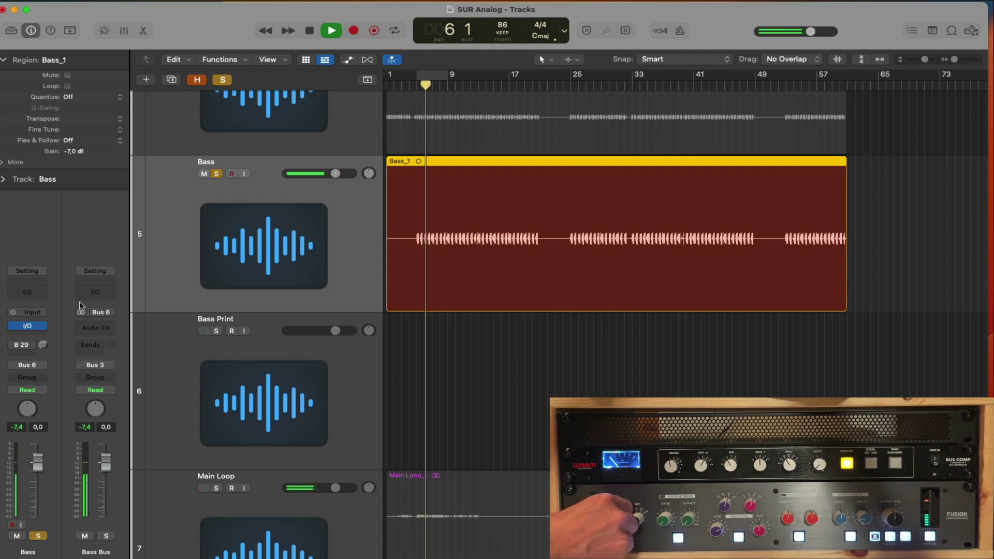
key(space)
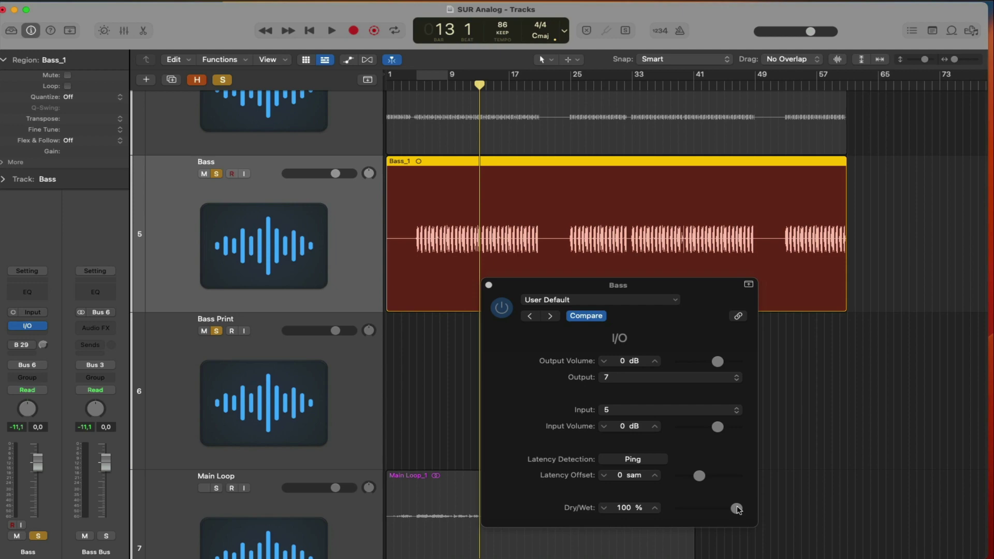
Lower the Bass I/O plug-in's Dry/Wet to about 18% and take the Bass out of solo
key(space)
drag(737, 509, 702, 507)
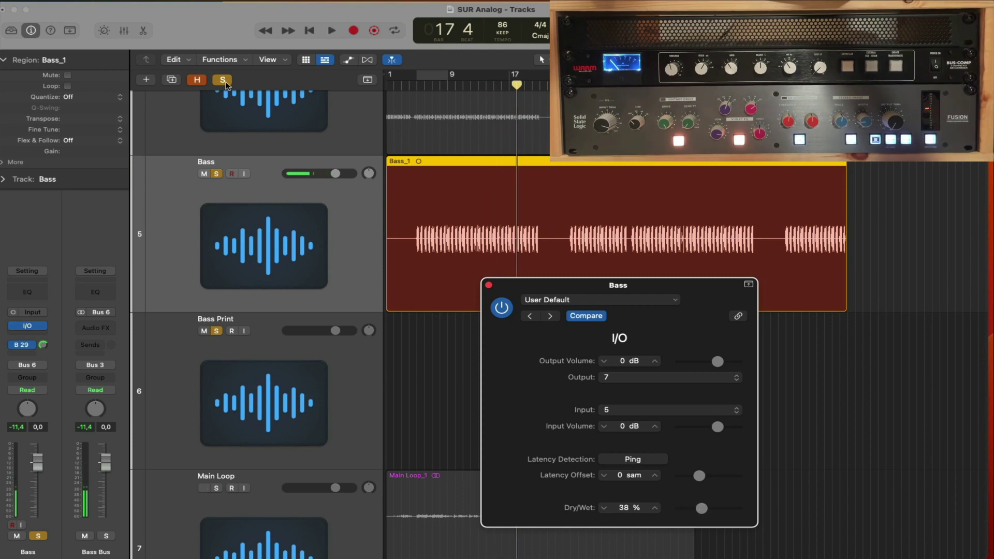
click(223, 81)
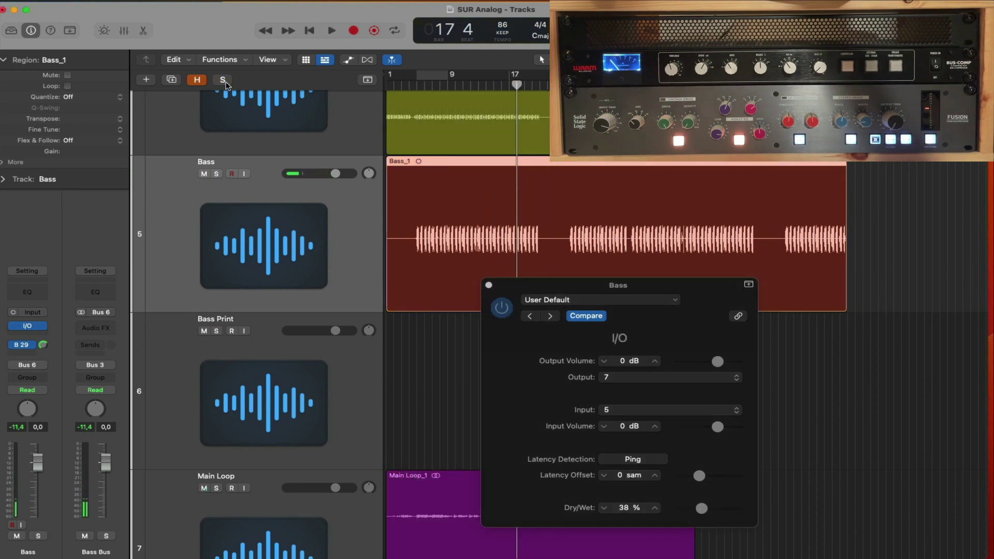
key(space)
drag(701, 508, 691, 509)
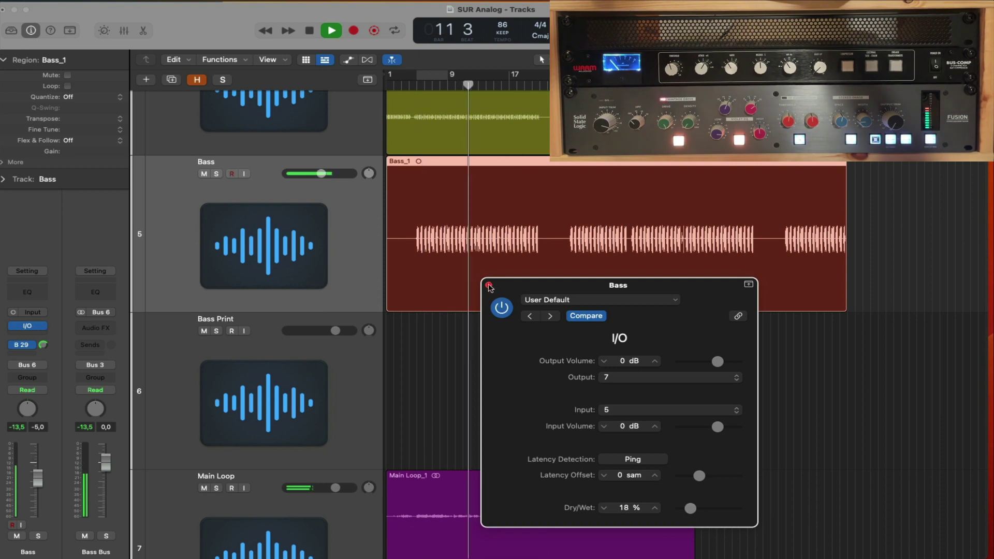
Stop playback, close the Bass I/O plug-in window and rewind toward the start
key(space)
click(489, 285)
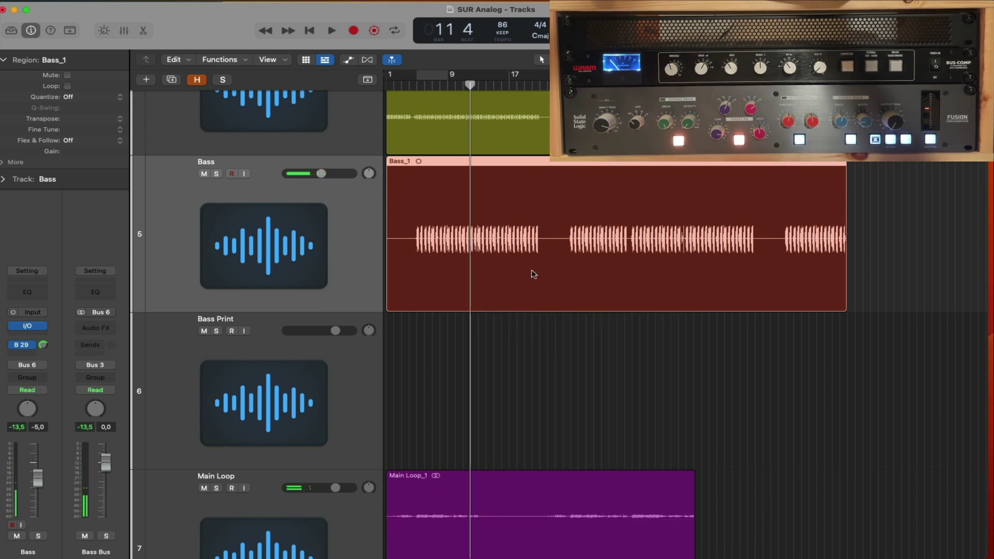
key(comma)
key(comma)
key(comma)
key(comma)
key(comma)
key(comma)
key(comma)
Record the processed bass onto Bass Print, then mute the original Bass track
click(321, 398)
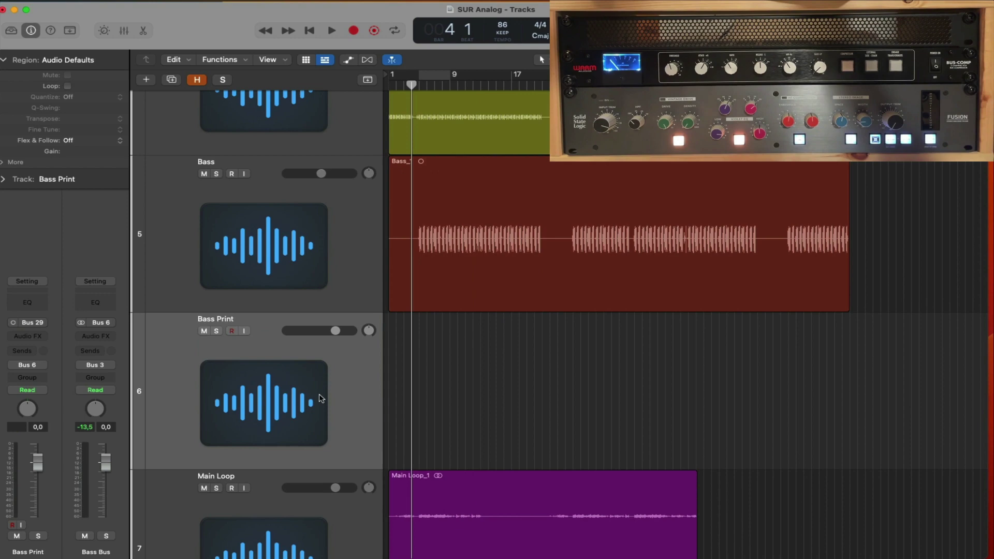
key(r)
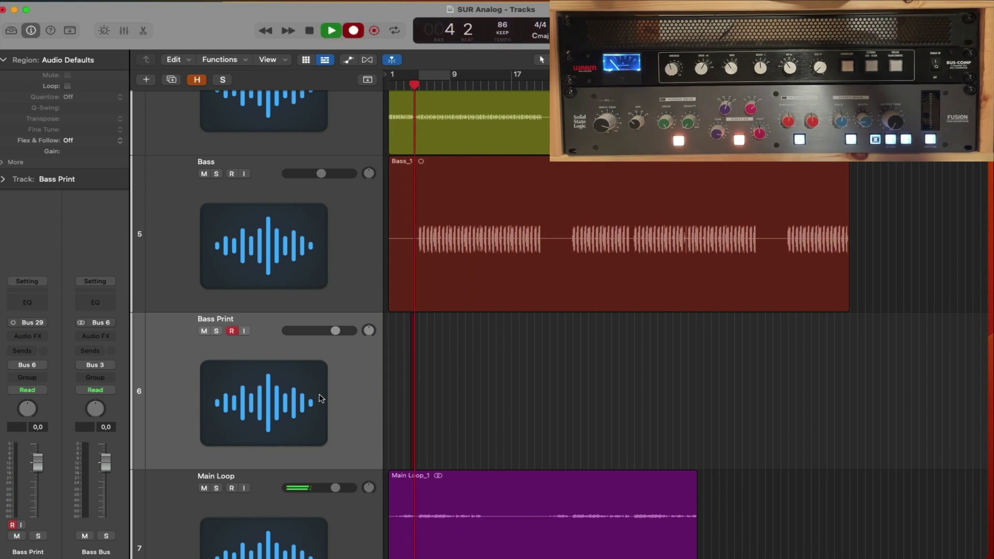
scroll(492, 392, up, 3)
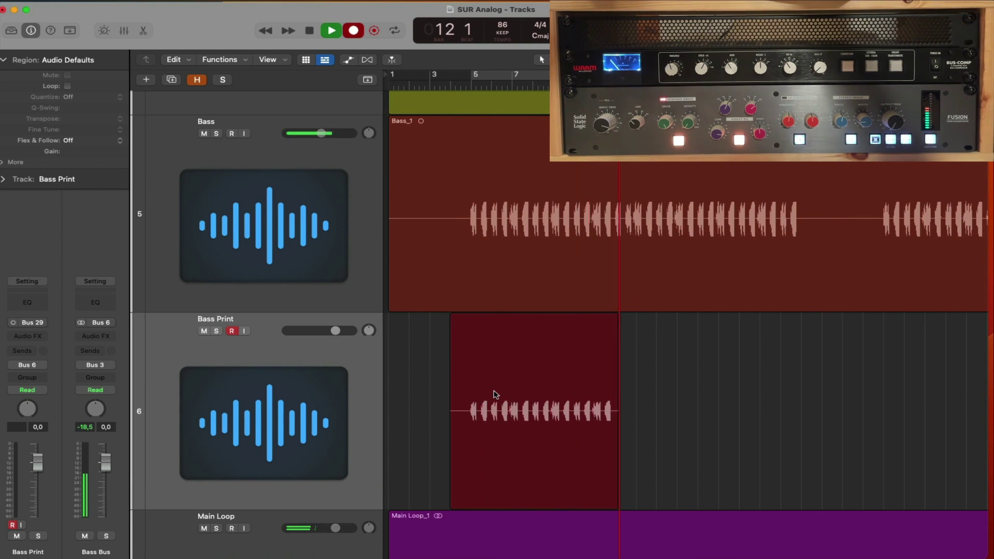
click(629, 289)
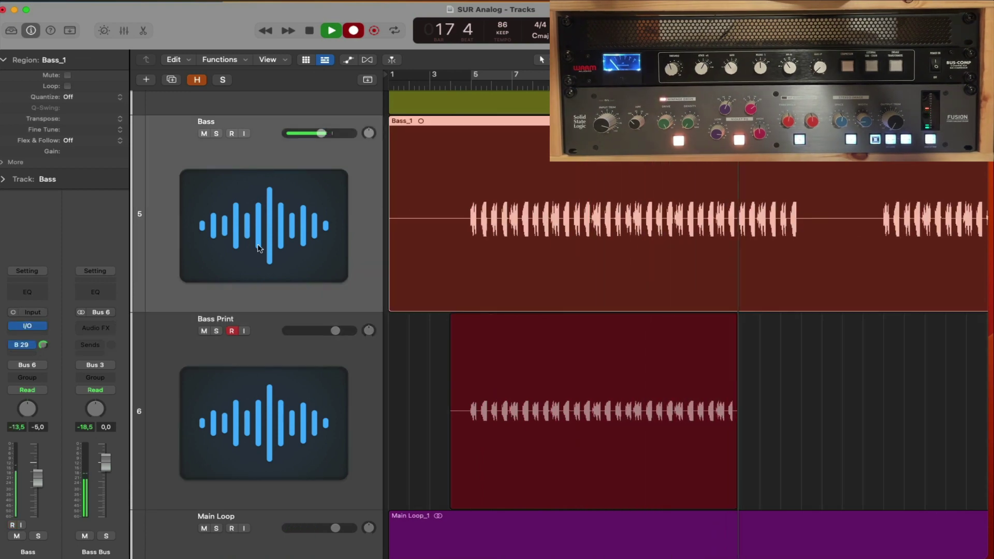
key(v)
key(v)
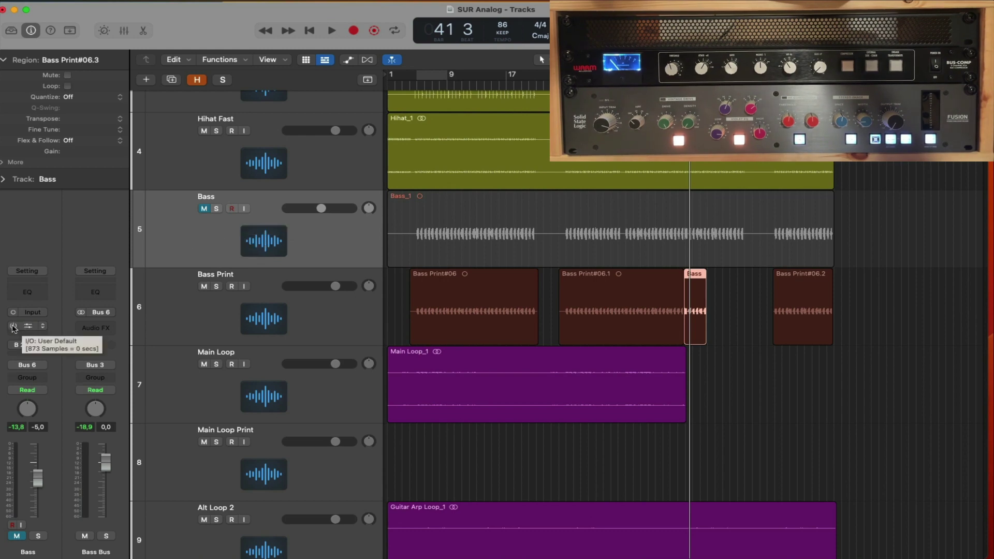
Hide the original Bass track using Hide Selected Track from its header menu
right_click(203, 217)
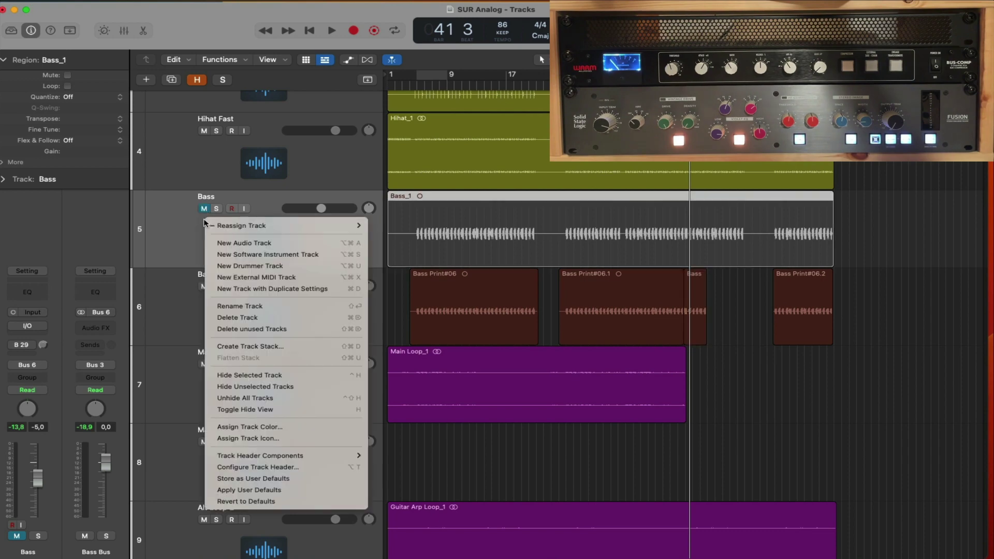
click(248, 375)
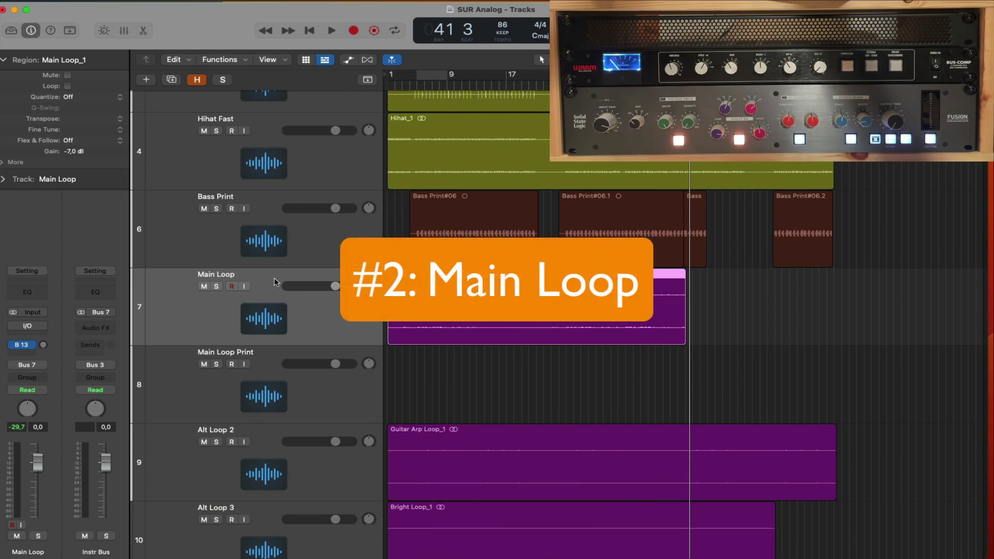
Open Main Loop's I/O insert settings (output 7-8, input 5-6) and move the window aside
scroll(276, 282, down, 2)
click(29, 326)
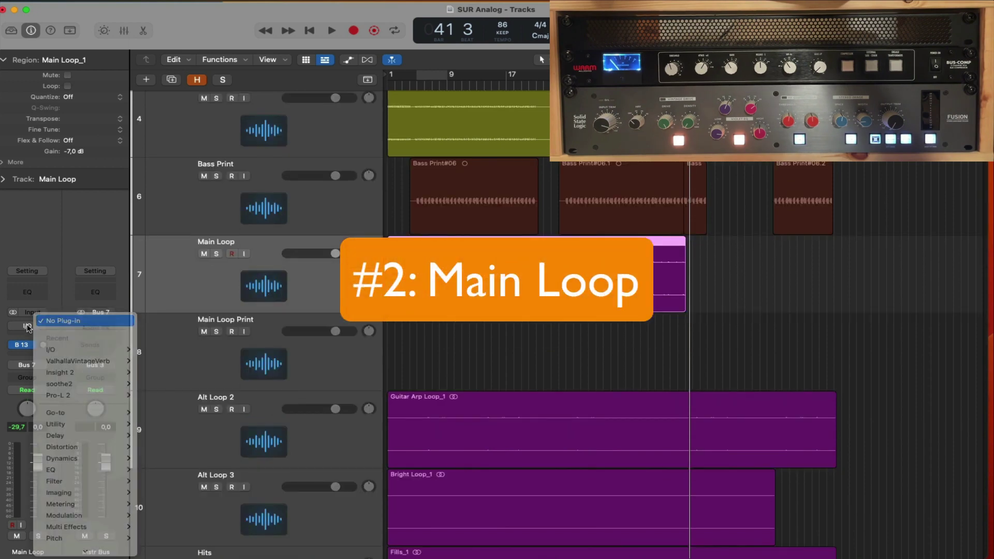
key(Escape)
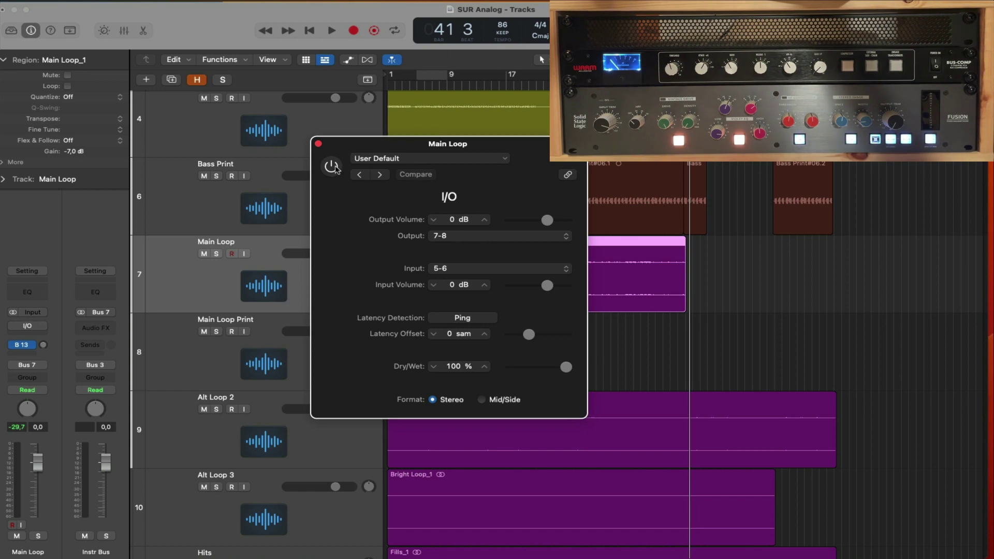
drag(346, 151, 38, 69)
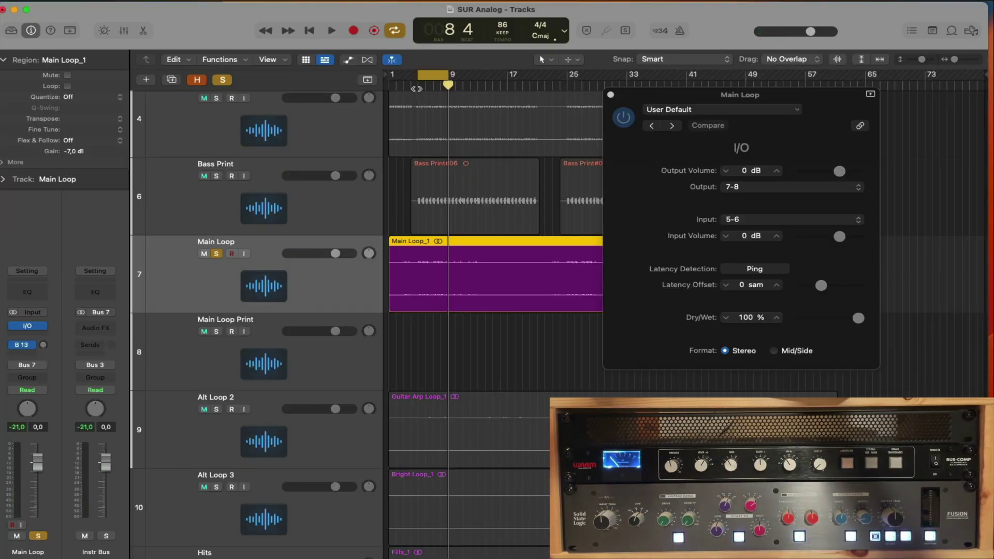
Play the soloed Main Loop from the cycle start
key(space)
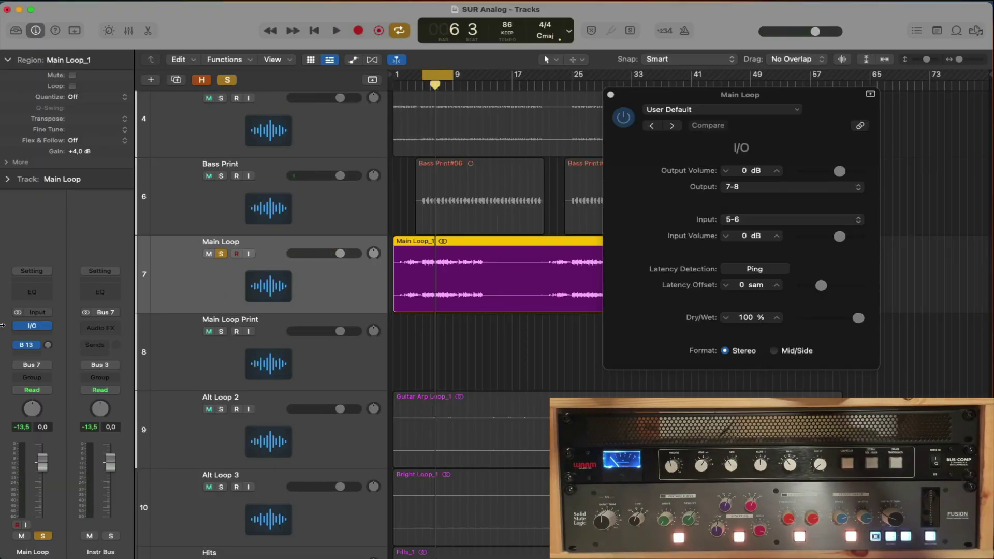
Restart playback, nudge the Main Loop I/O window left and unsolo Main Loop
key(space)
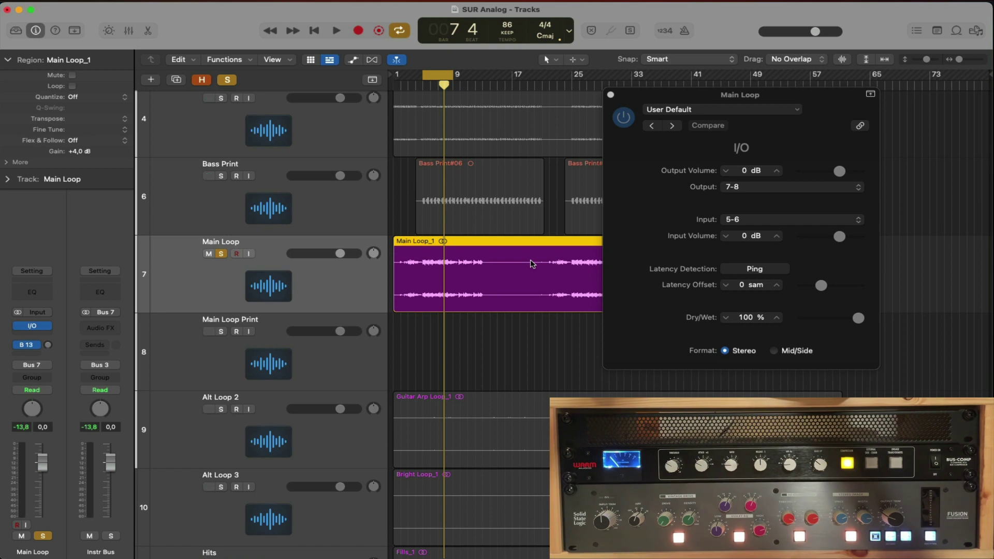
drag(757, 103, 733, 102)
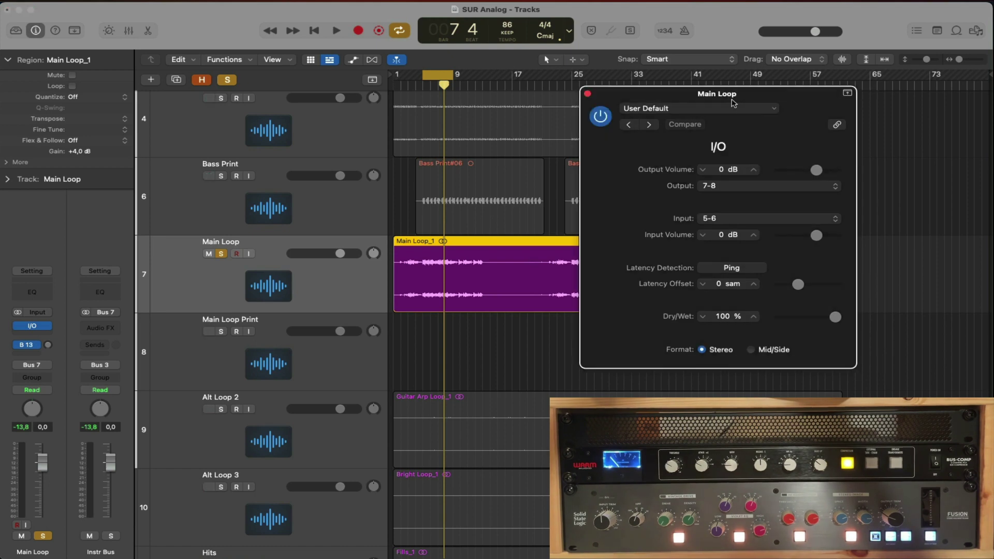
click(223, 254)
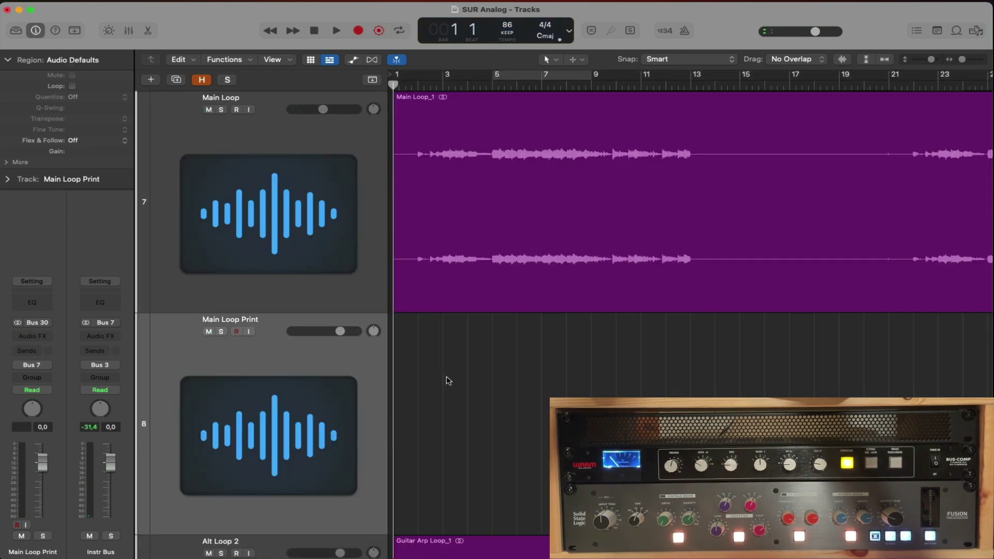
Record the processed loop onto Main Loop Print, zooming to follow the new region
key(r)
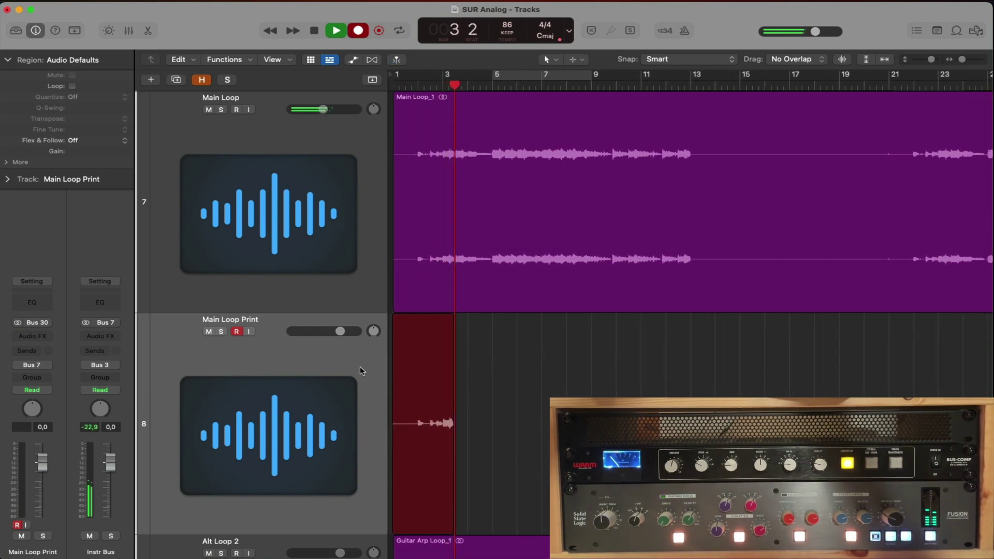
key(ctrl+z)
key(super+Right)
key(super+Right)
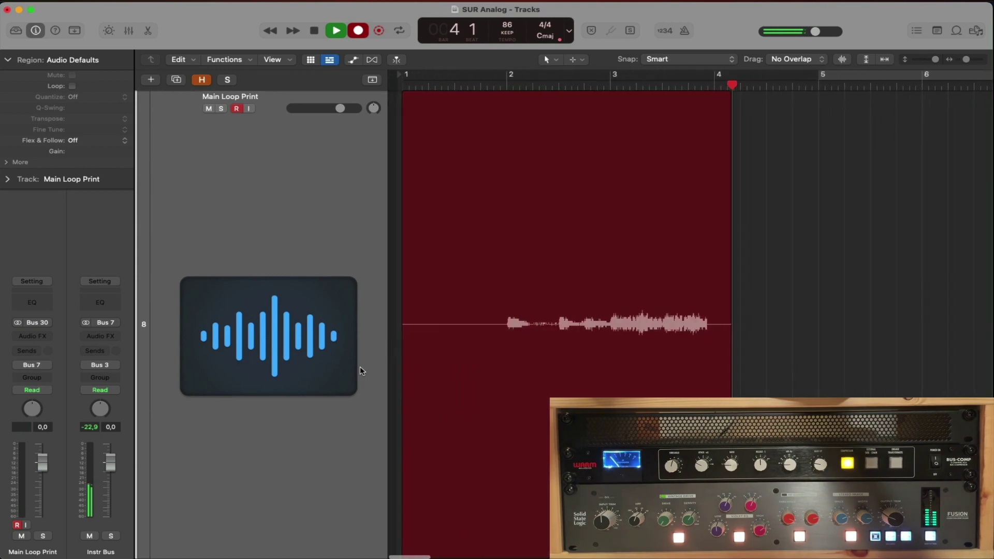
key(super+Up)
key(super+Up)
key(super+Left)
key(super+Left)
key(super+Left)
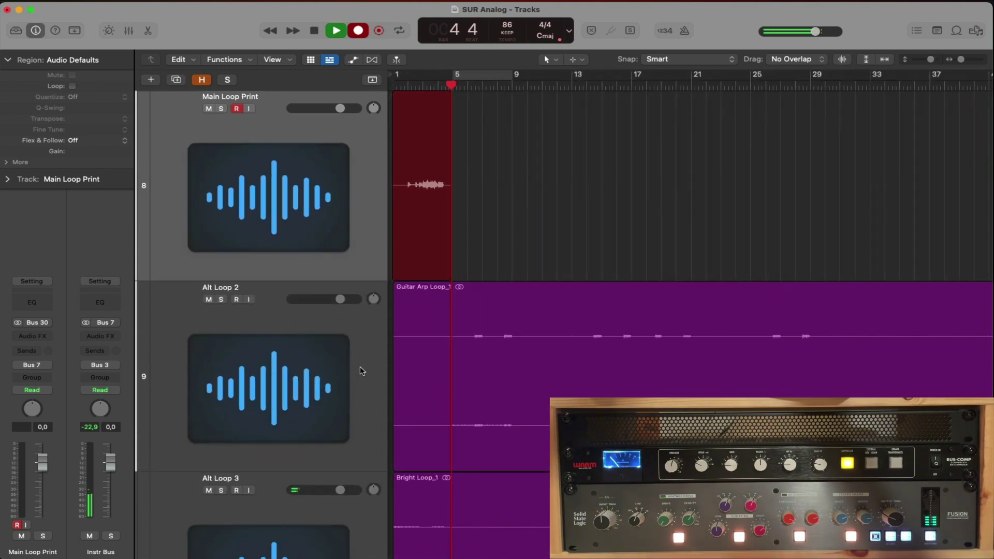
key(super+Up)
key(super+Up)
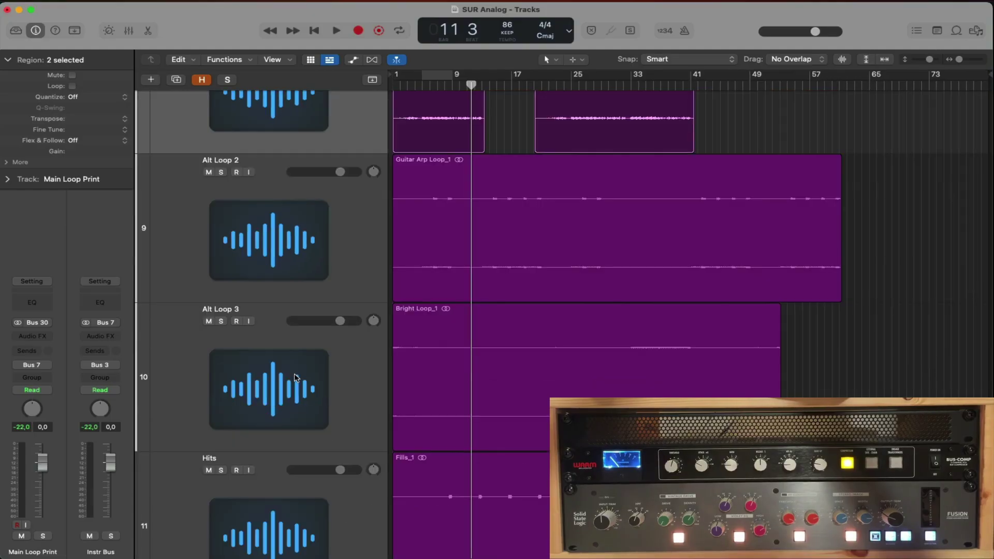
scroll(294, 374, down, 3)
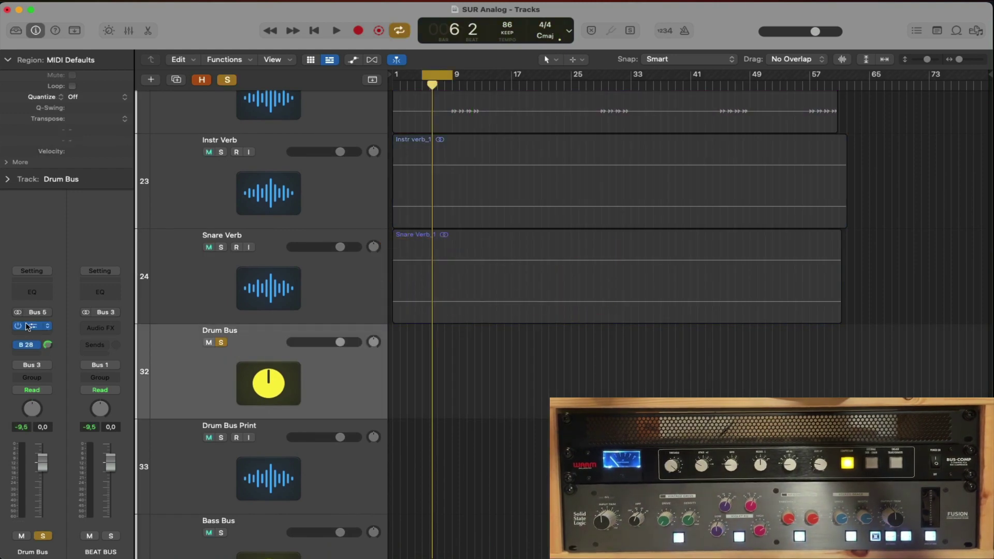
Open the Drum Bus I/O insert settings, output 7-8 and input 5-6
click(27, 326)
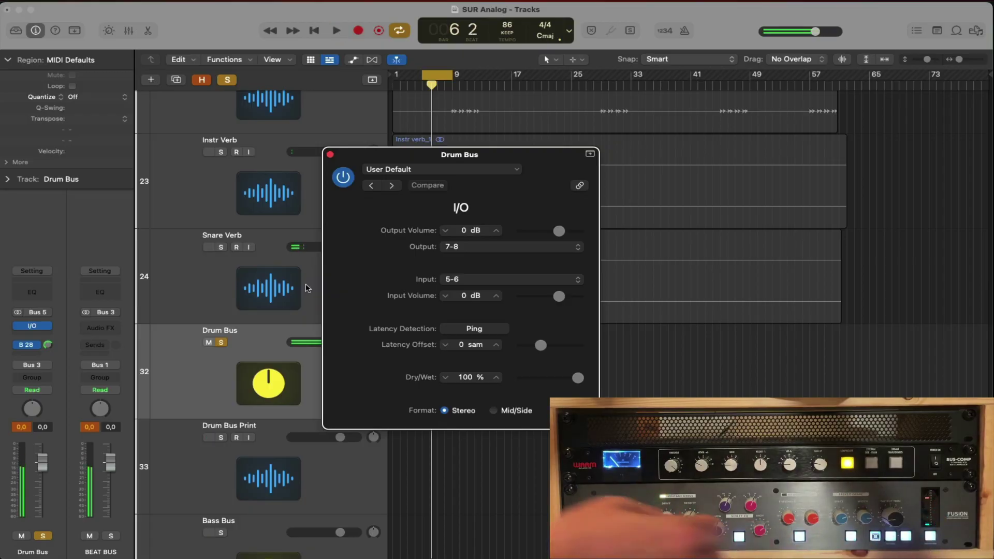
click(24, 428)
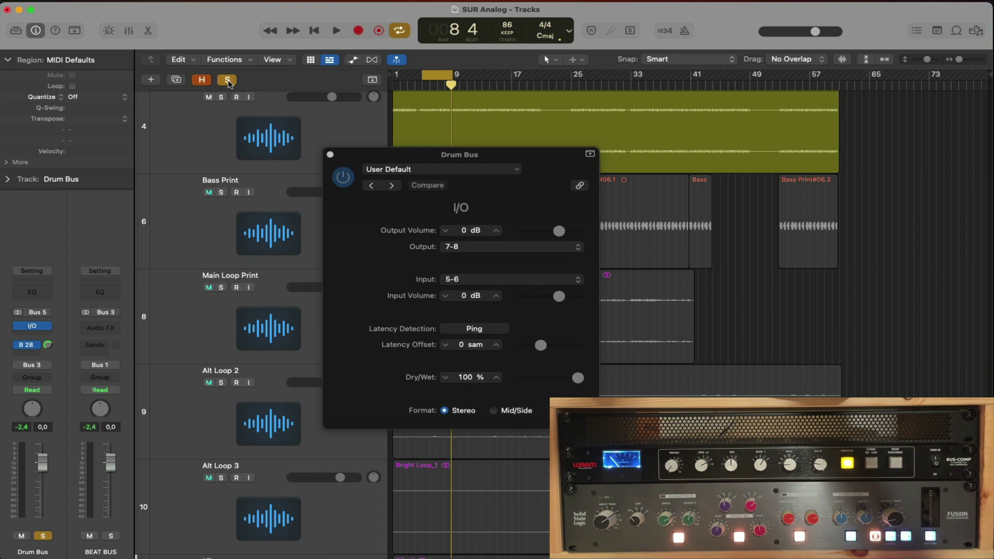
key(space)
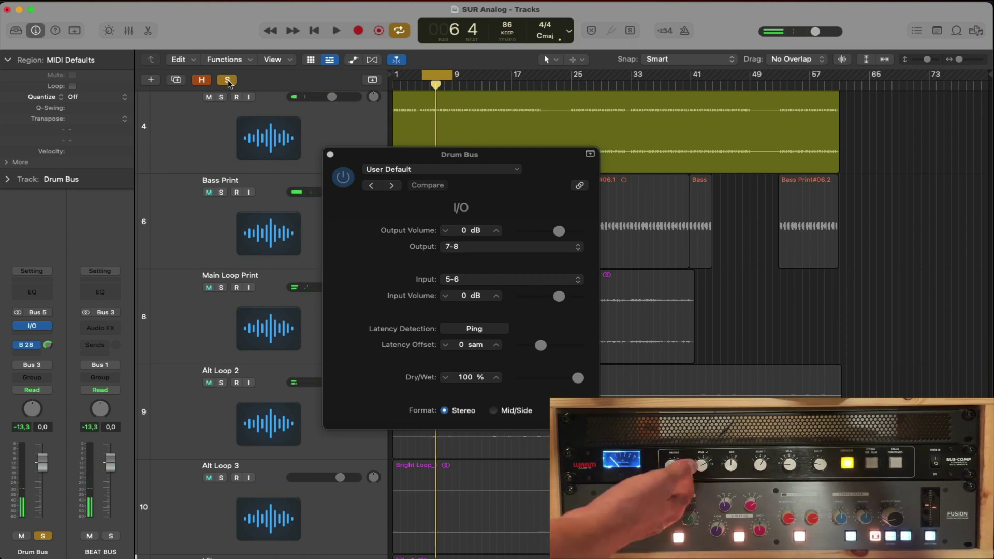
scroll(227, 83, down, 1)
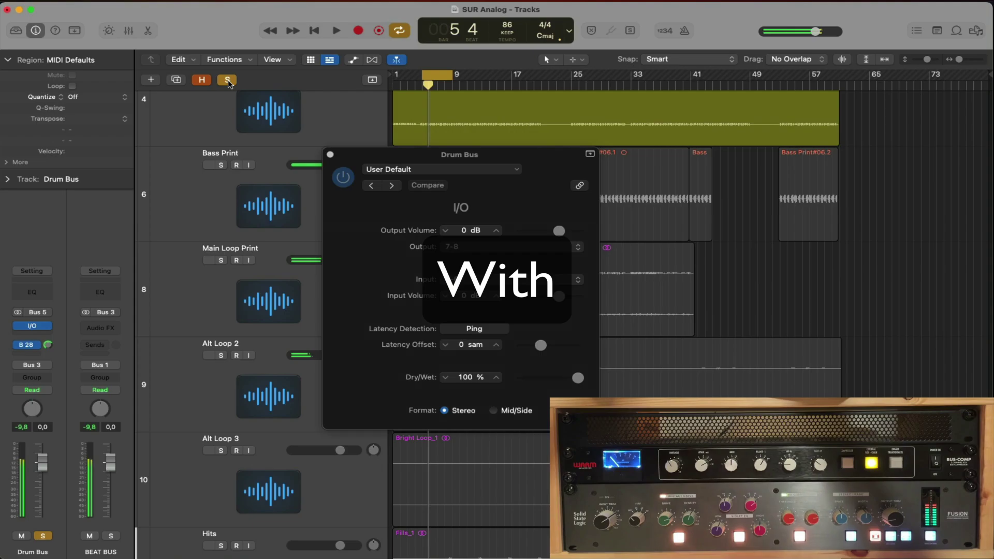
Close the Drum Bus I/O window and record the drum bus onto Drum Bus Print
click(228, 81)
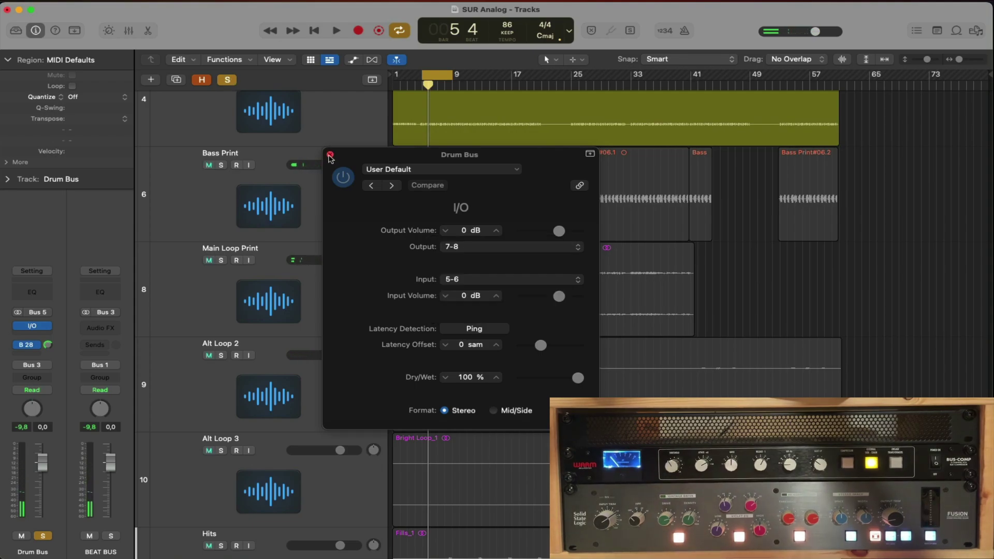
click(330, 155)
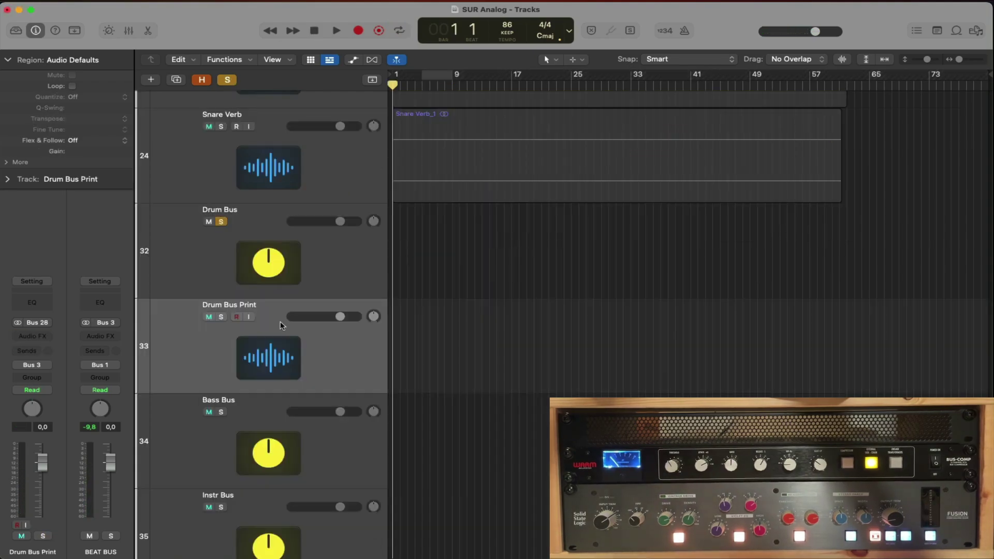
key(r)
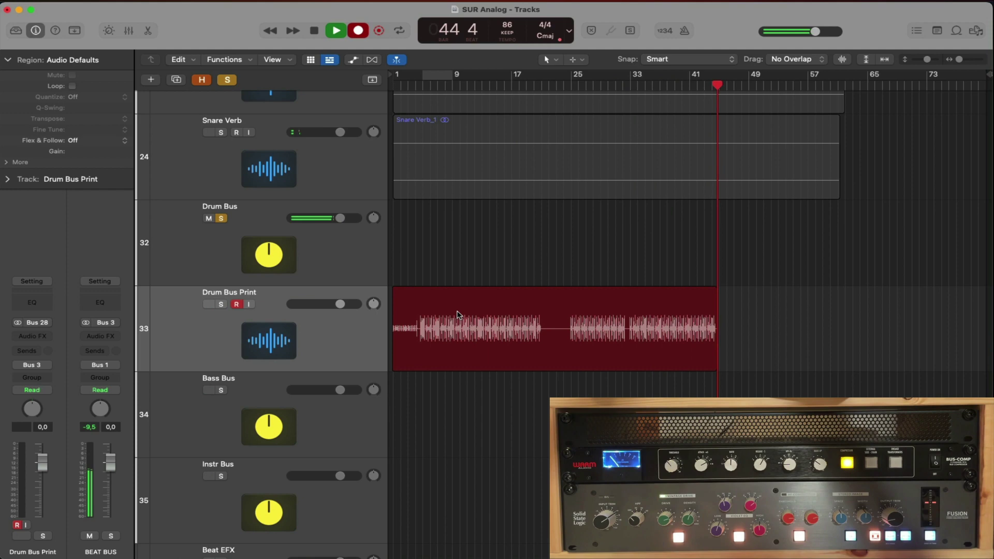
key(space)
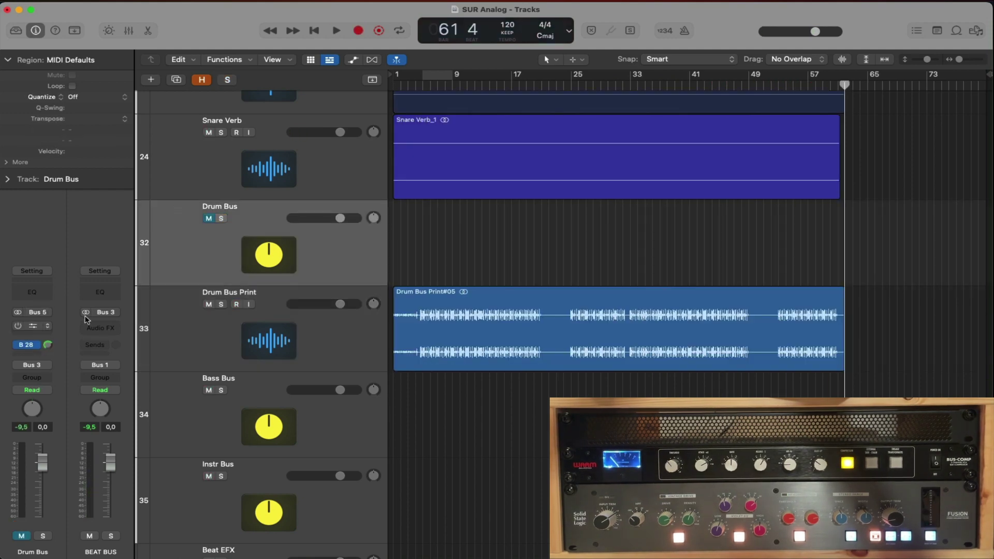
Mute and hide the original Drum Bus track, leaving Drum Bus Print unmuted
right_click(212, 240)
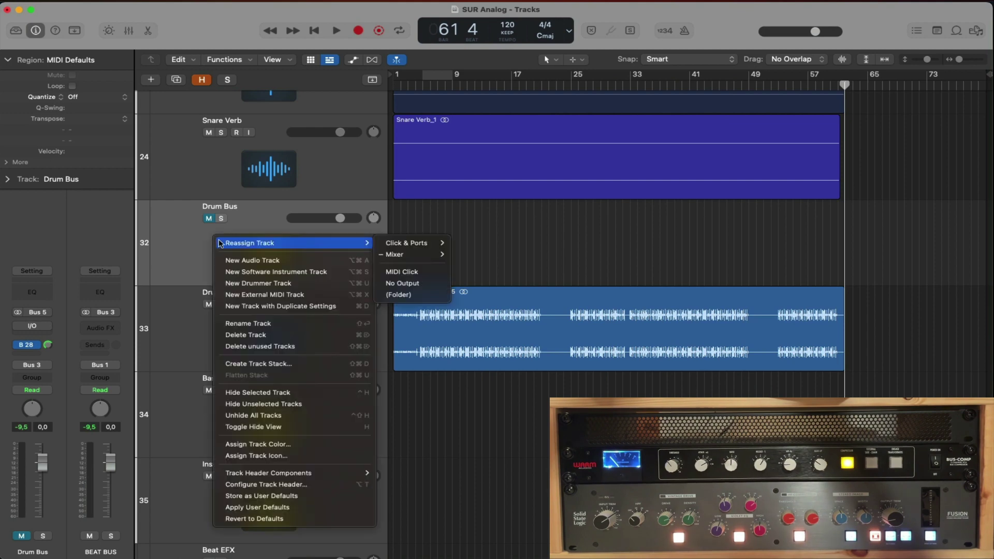
click(249, 323)
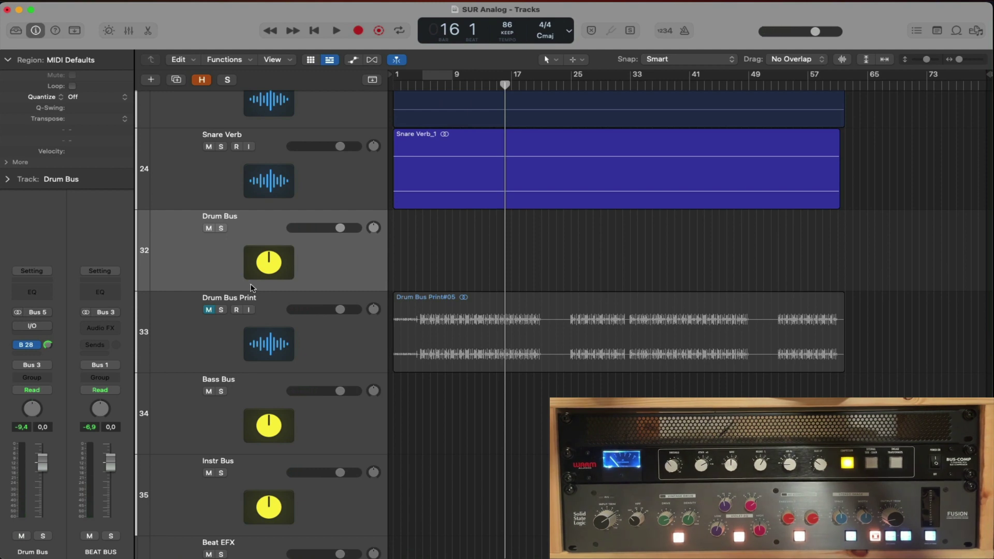
click(209, 309)
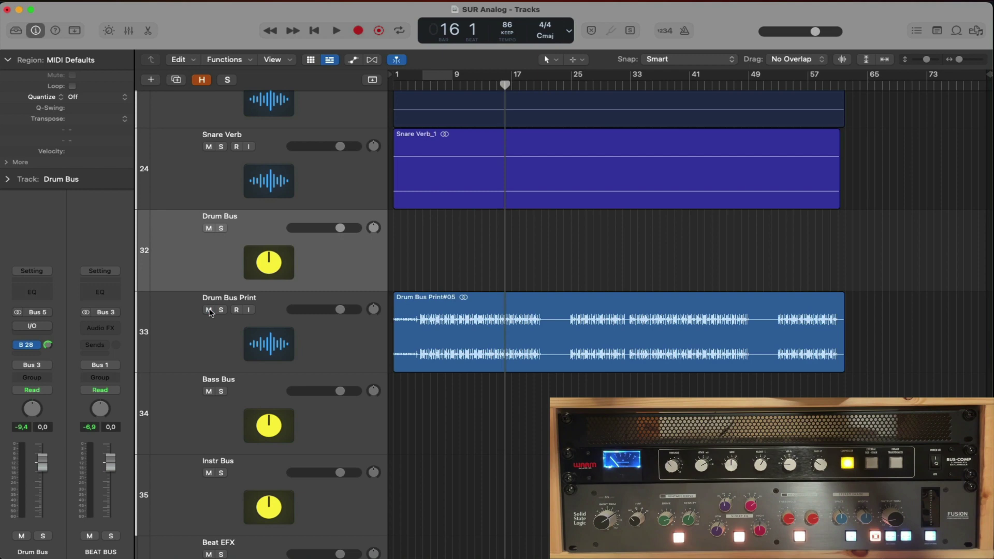
right_click(211, 254)
click(232, 414)
Shrink the track rows three times and scroll to show Alt Loop 3 through sur beat
ctrl+alt+click(464, 291)
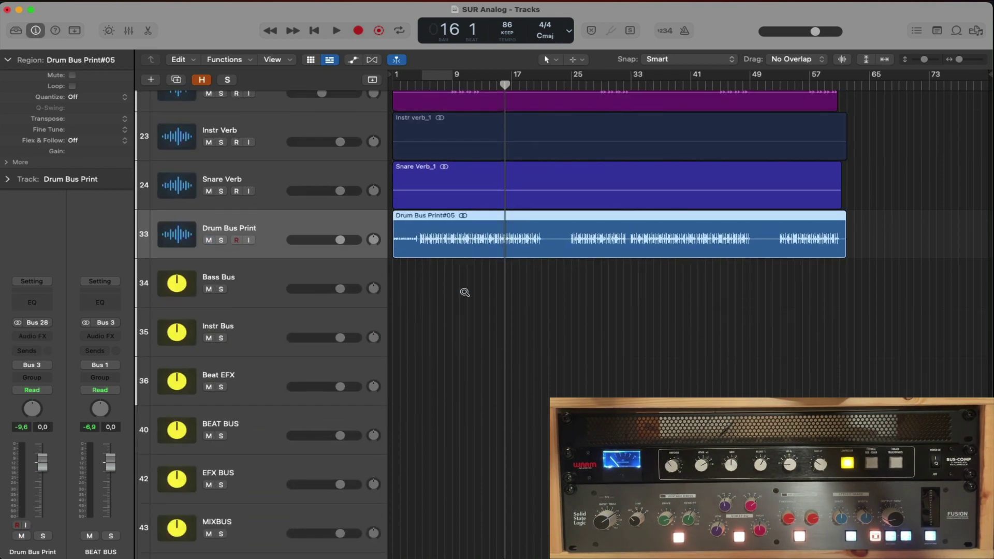
ctrl+alt+click(464, 292)
ctrl+alt+click(464, 292)
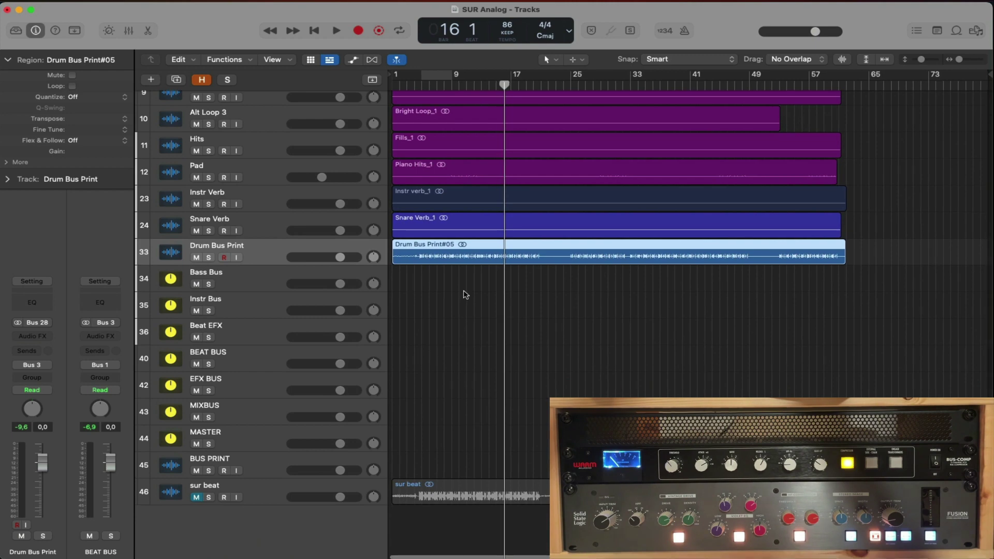
scroll(465, 294, up, 5)
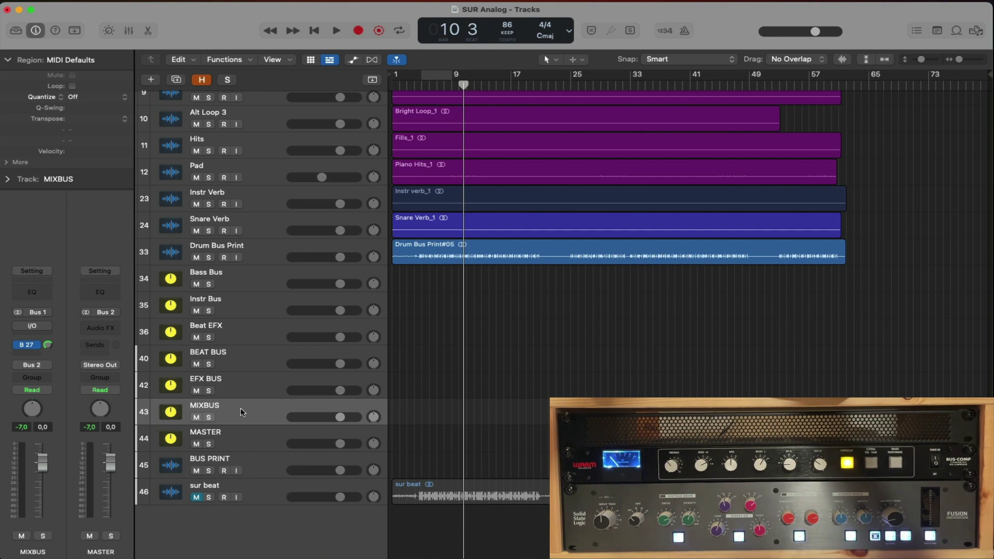
Play the mix from bar 1 and set a cycle range over an early section
key(Return)
key(space)
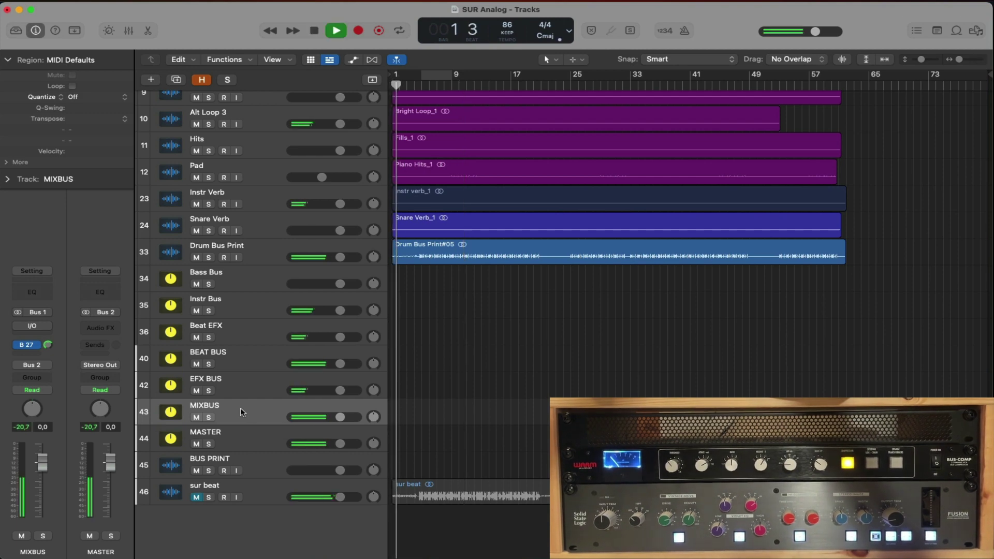
drag(448, 84, 484, 100)
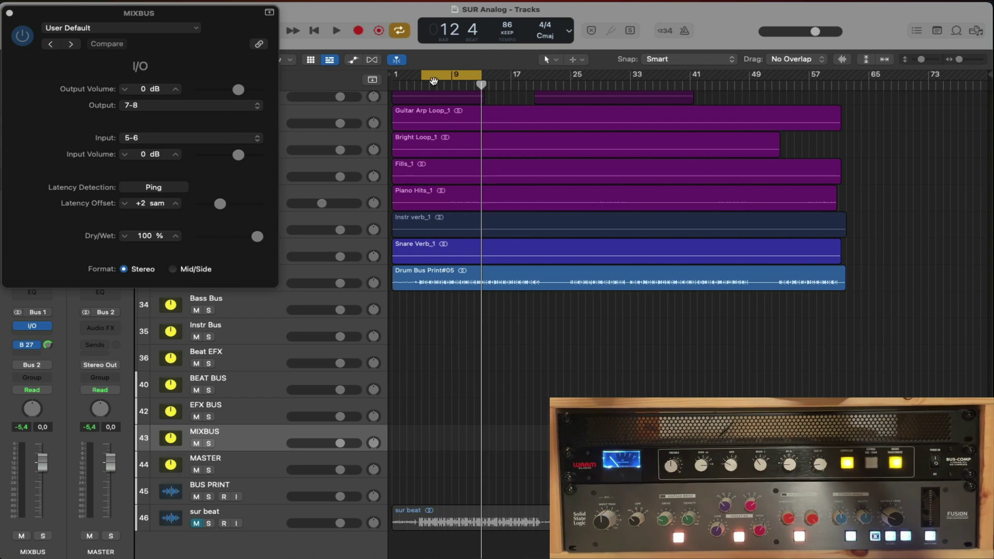
With cycle off, arm BUS PRINT and record the full mix from bar 1
click(433, 81)
key(Return)
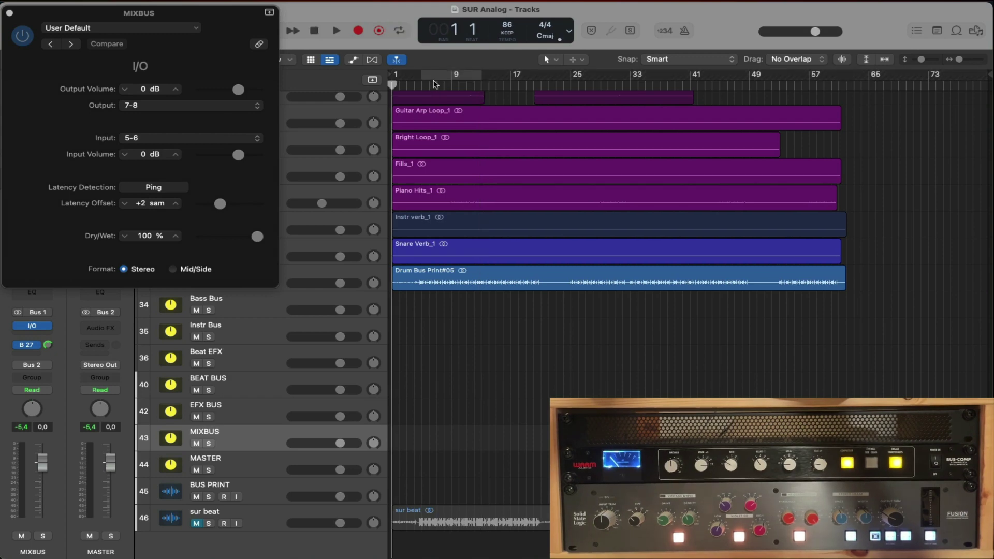
click(264, 478)
key(r)
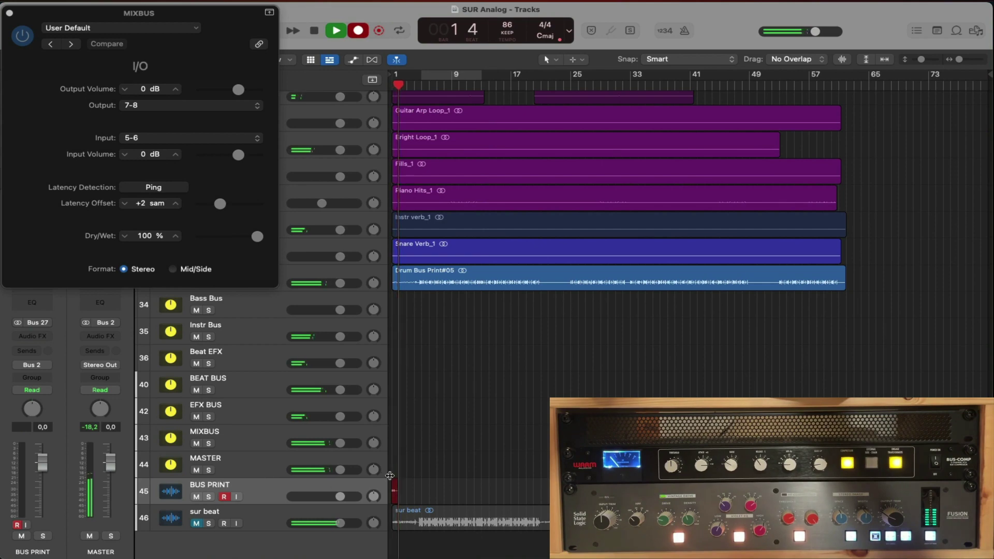
scroll(388, 482, up, 5)
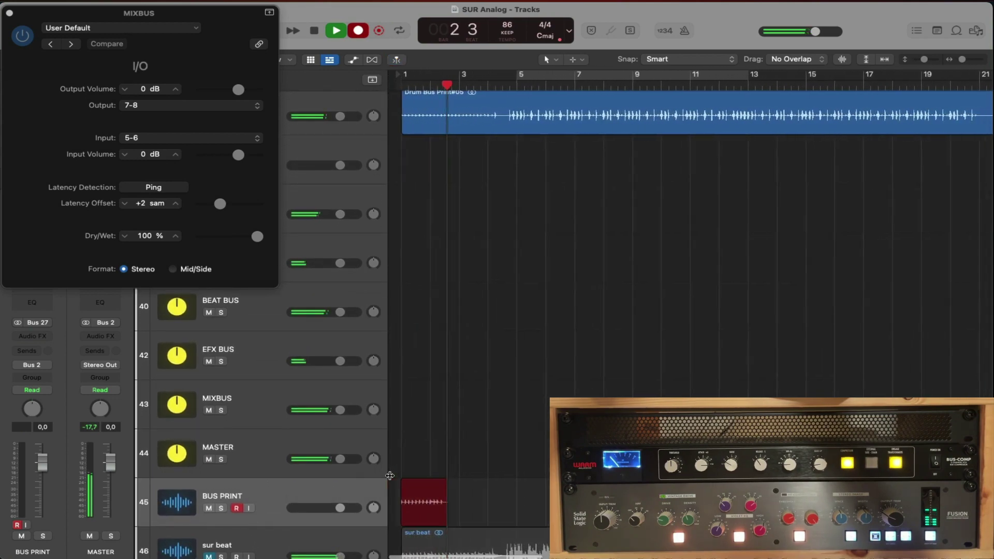
scroll(390, 476, down, 5)
scroll(389, 475, down, 2)
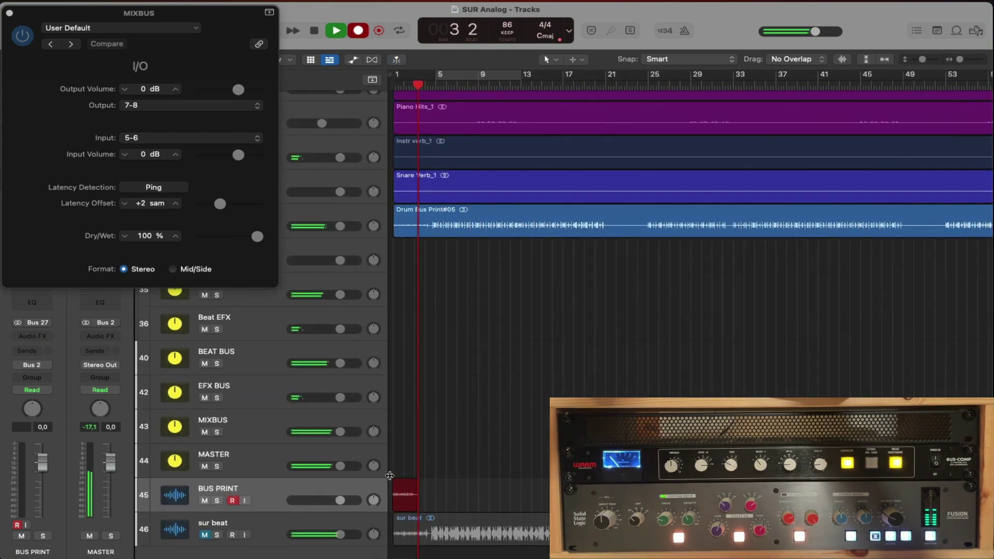